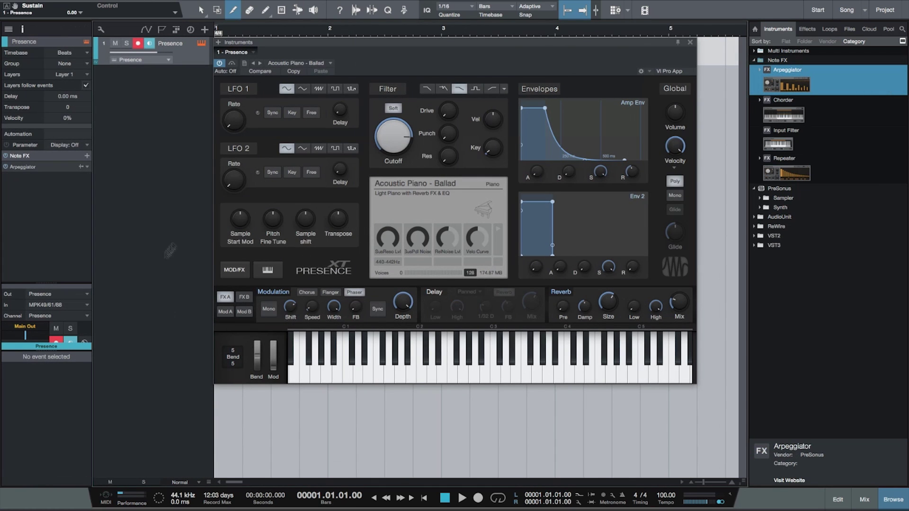
pyautogui.click(245, 64)
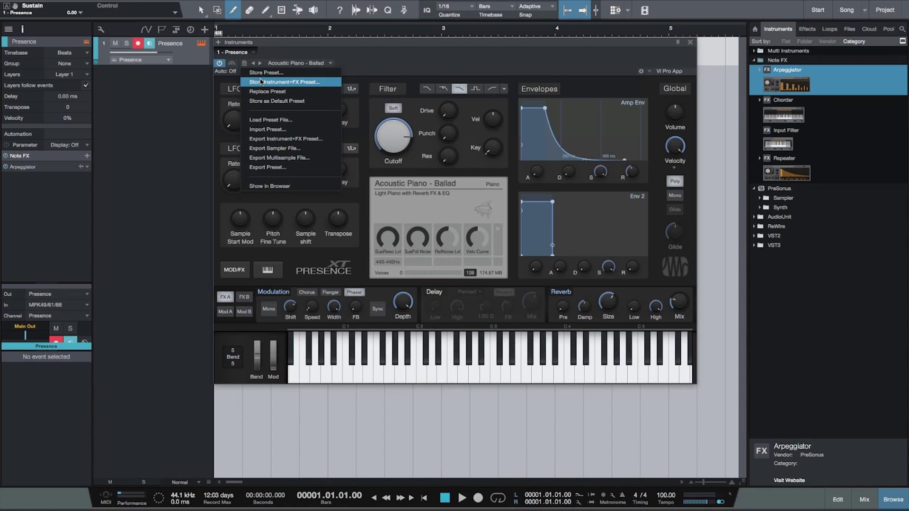
pyautogui.click(267, 53)
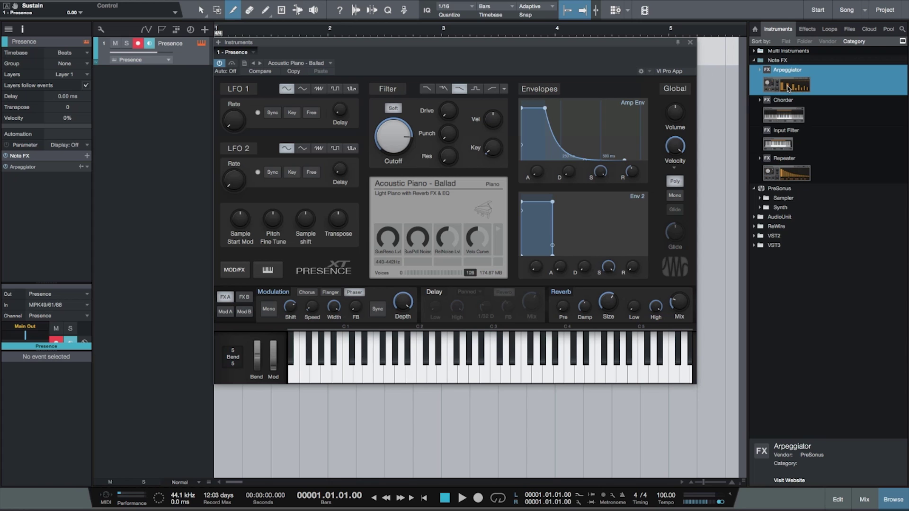
# - Open the Arpeggiator inserted on the Presence track and move its window over the middle of the workspace
pyautogui.doubleClick(39, 169)
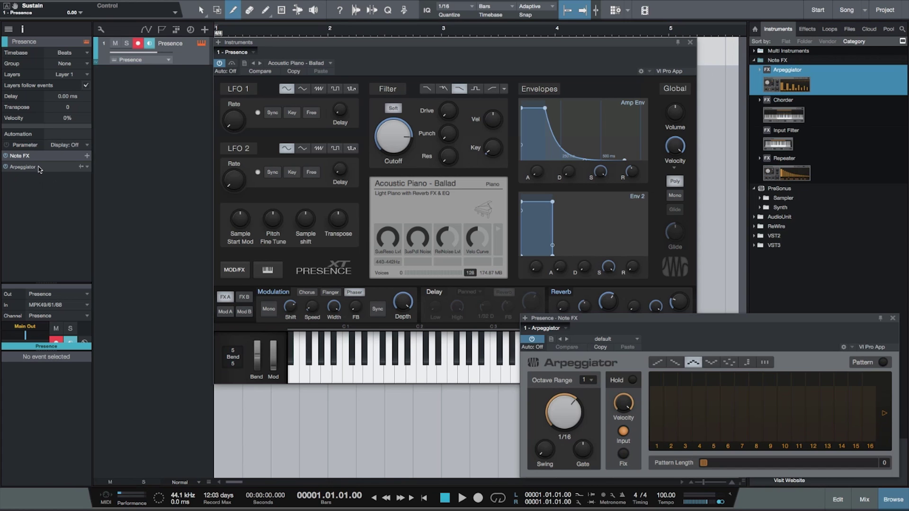
pyautogui.moveTo(722, 326); pyautogui.dragTo(341, 169)
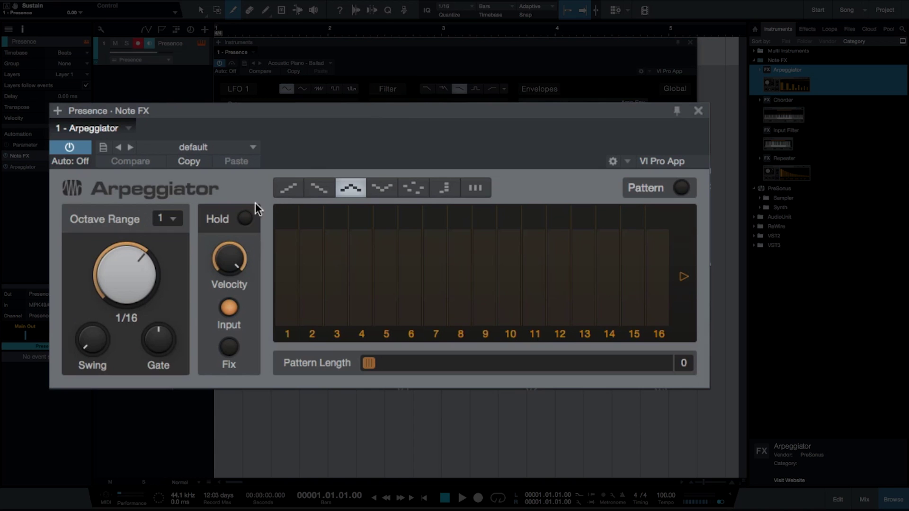
# - Try the Arpeggiator's Up and Down play modes and turn on its Pattern mode
pyautogui.click(293, 186)
pyautogui.click(319, 187)
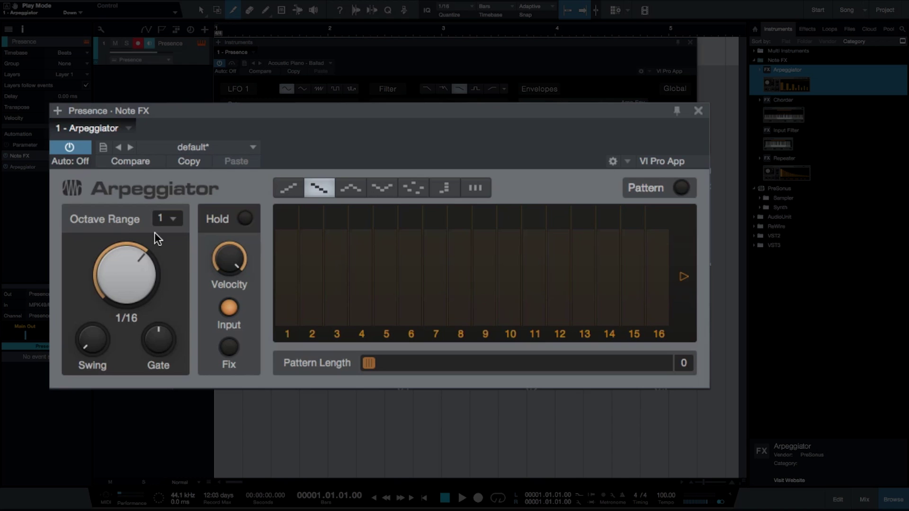
pyautogui.click(682, 188)
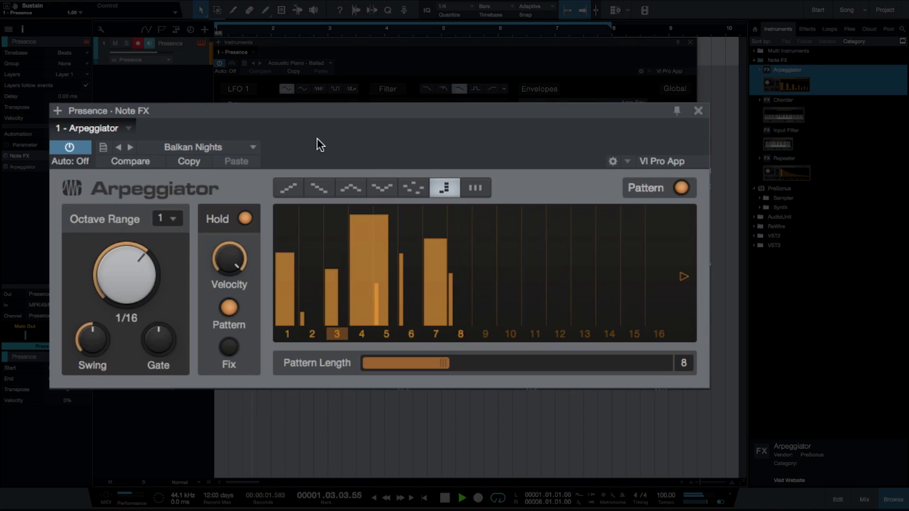
# - Audition the Arpeggiator presets Boogie Buzz, De-Structure, Dynamic Offbeat, Headnicker and In-Spire in turn during playback, and stop playback
pyautogui.click(132, 146)
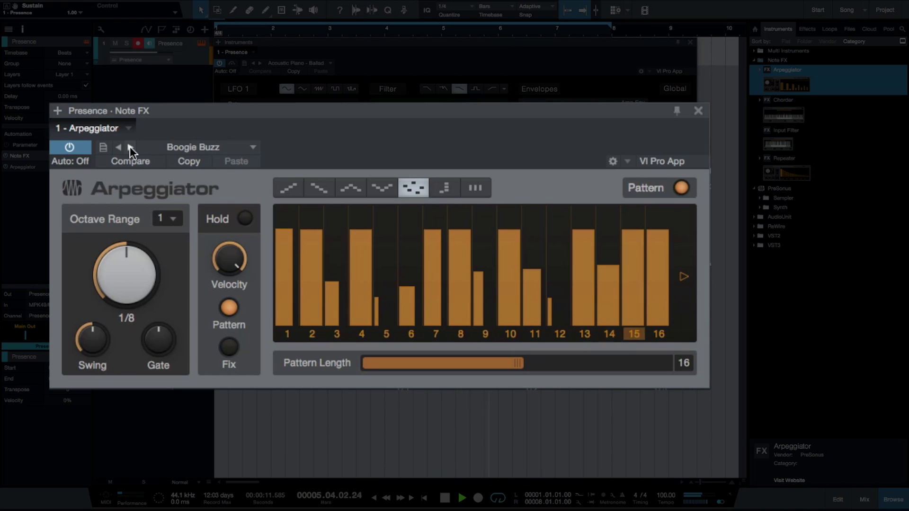
pyautogui.click(129, 146)
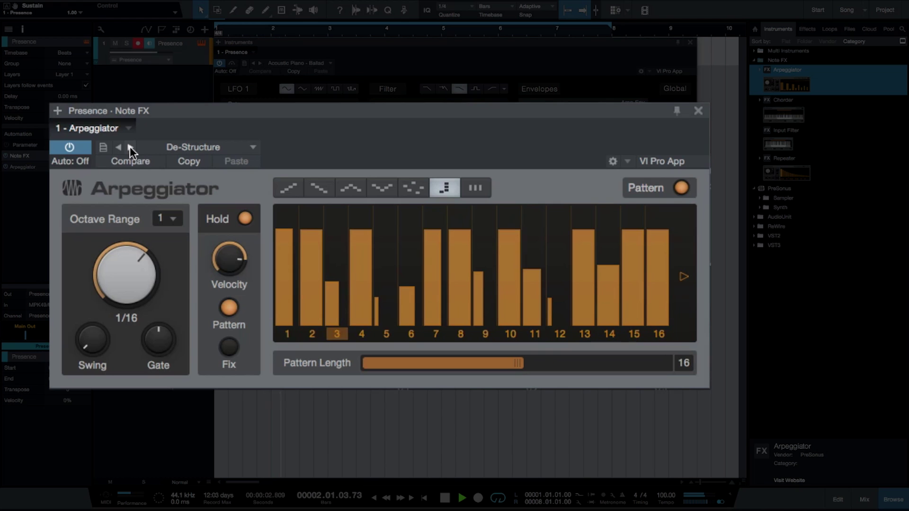
pyautogui.click(130, 147)
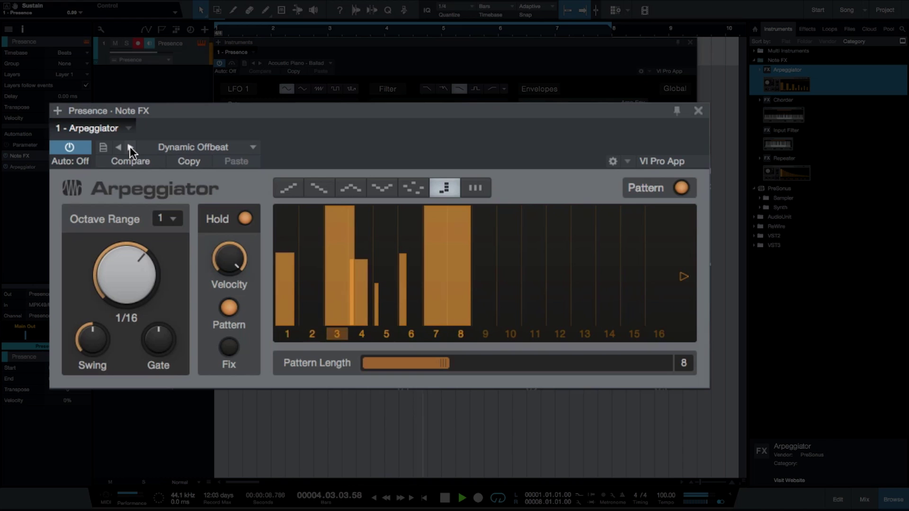
pyautogui.click(130, 147)
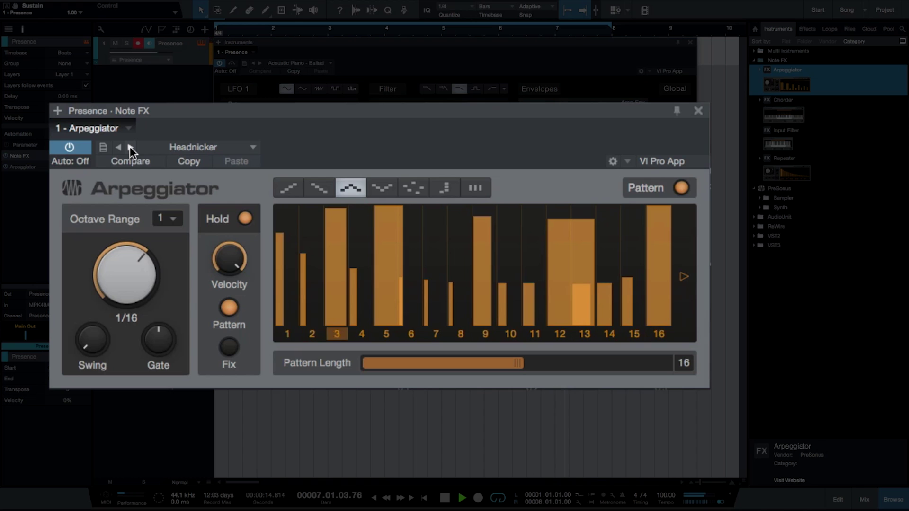
pyautogui.click(130, 147)
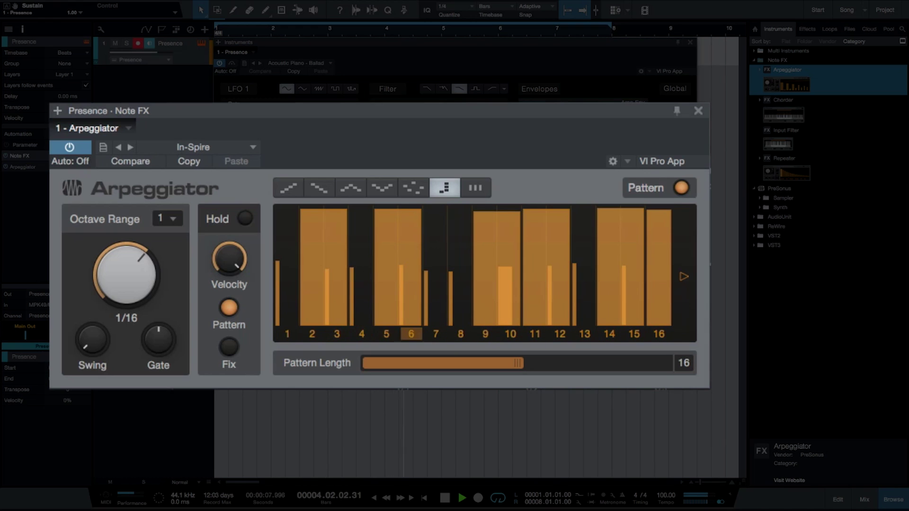
pyautogui.press('space')
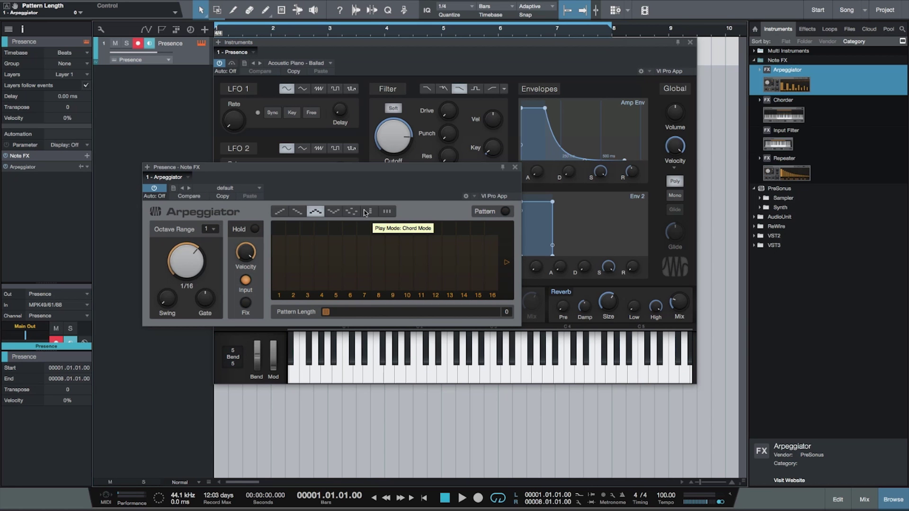
# - Start playback and switch the Arpeggiator to Chord Mode with Pattern turned on
pyautogui.press('space')
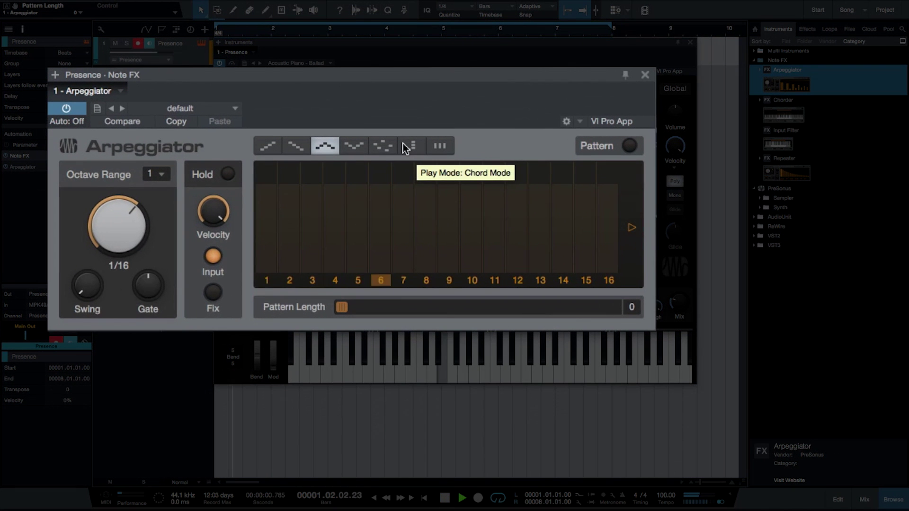
pyautogui.click(403, 144)
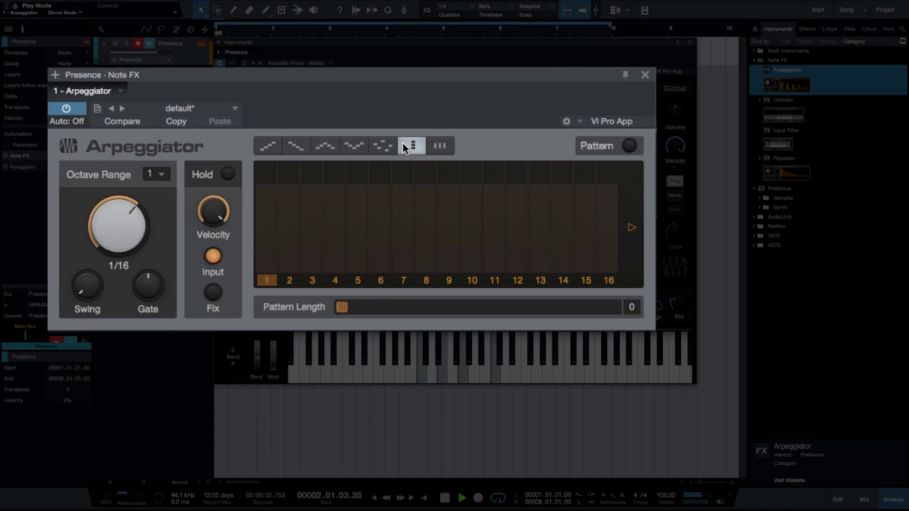
pyautogui.click(630, 145)
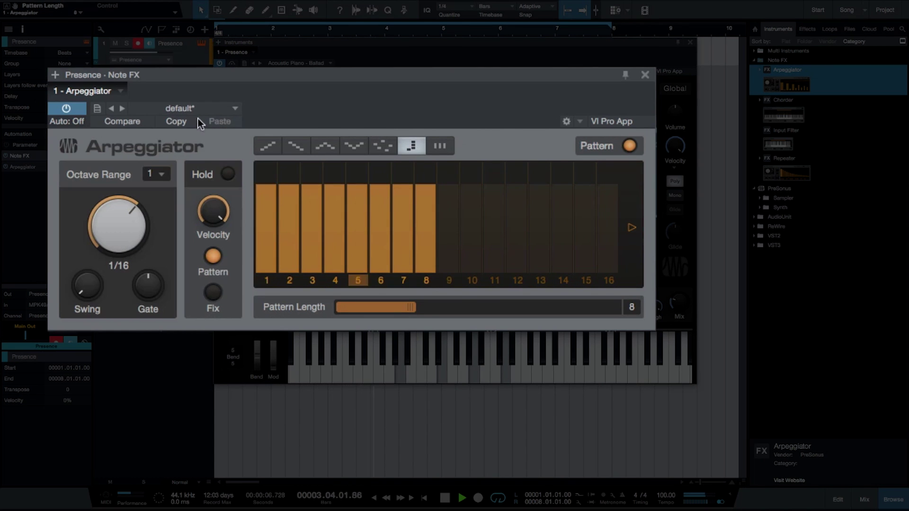
# - Audition the Swinging Chords preset on the Arpeggiator, stop playback and set the play mode to As played
pyautogui.click(236, 109)
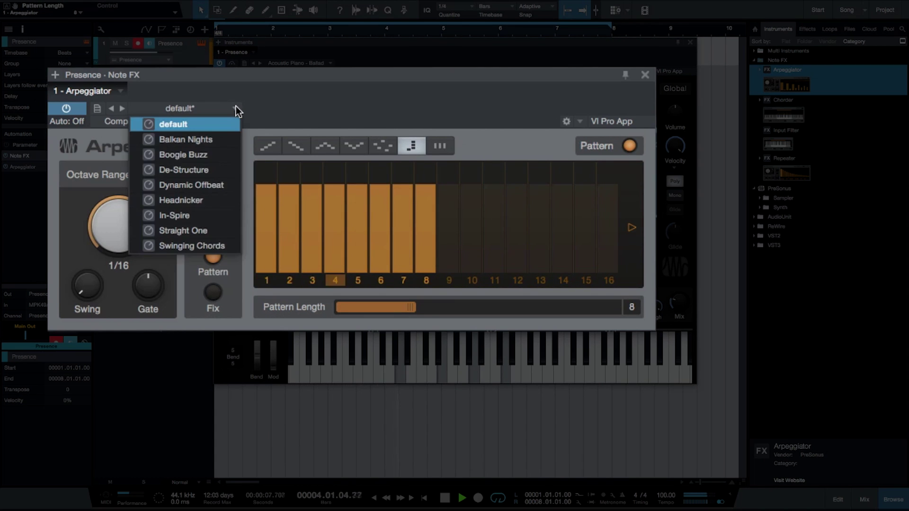
pyautogui.click(214, 242)
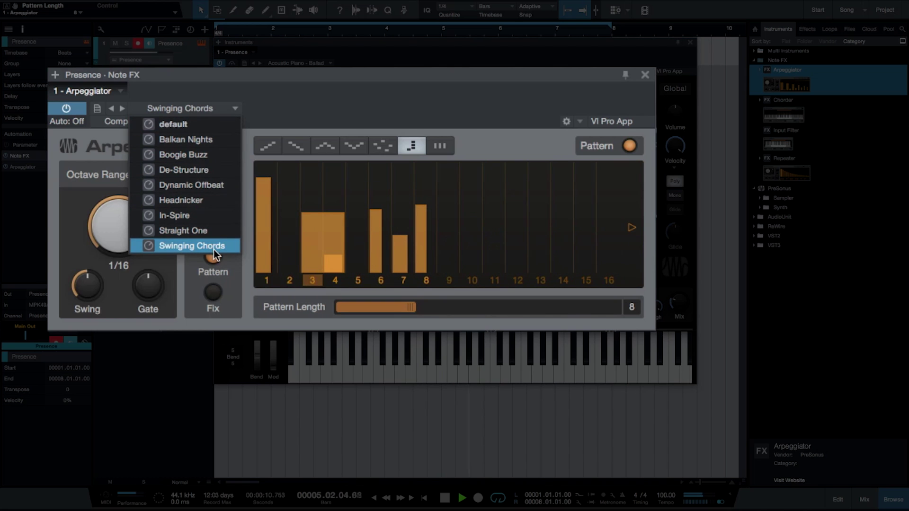
pyautogui.click(260, 91)
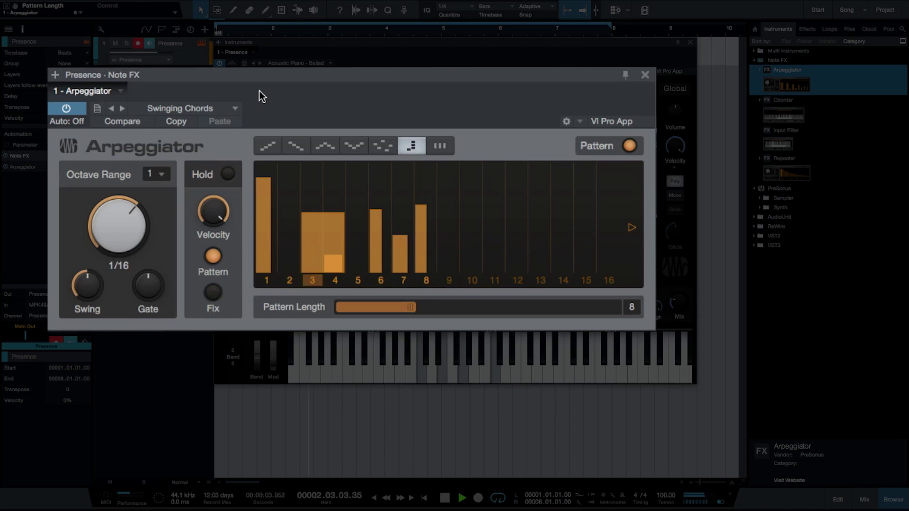
pyautogui.press('space')
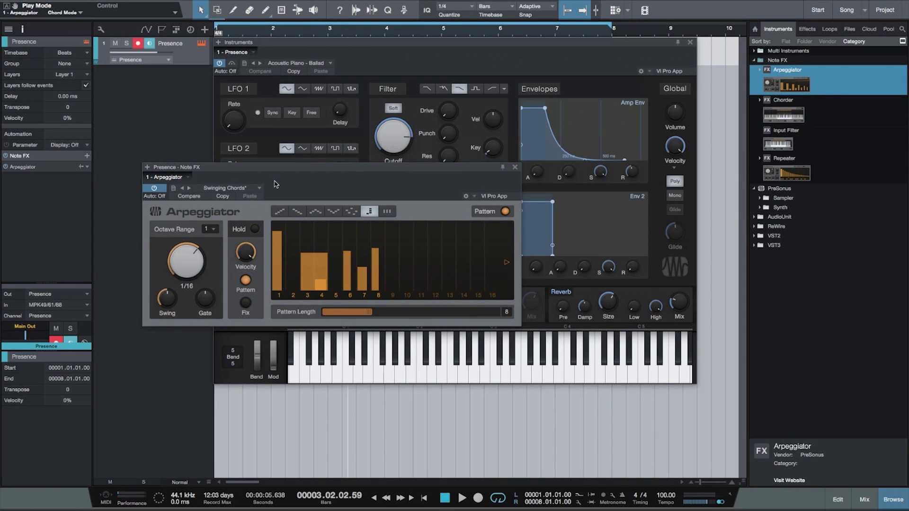
pyautogui.click(388, 211)
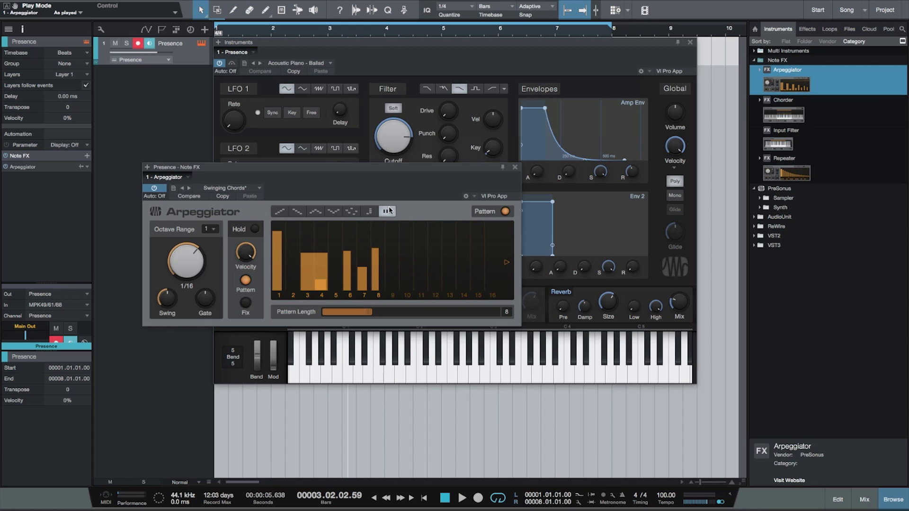
# - Add the Chorder note effect to the Presence track and audition its presets one by one up to Rock Chord Group 1
pyautogui.moveTo(784, 100); pyautogui.dragTo(35, 234)
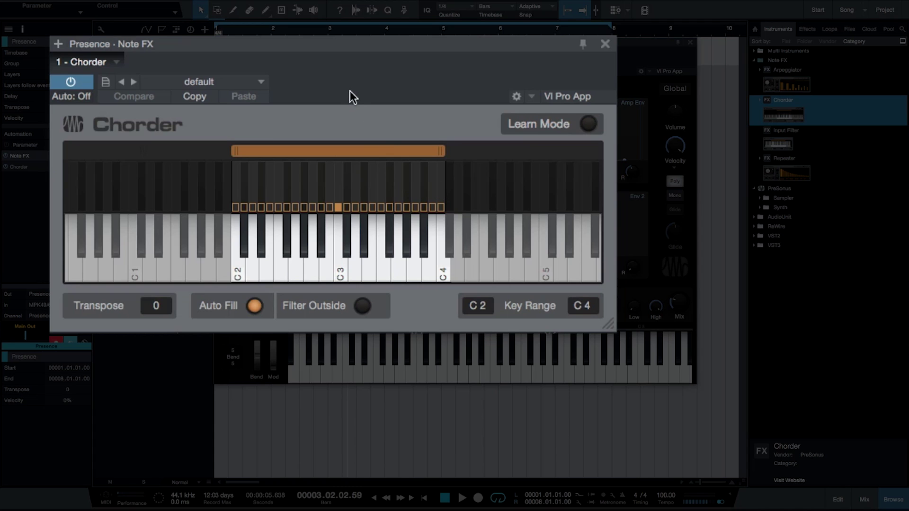
pyautogui.click(135, 82)
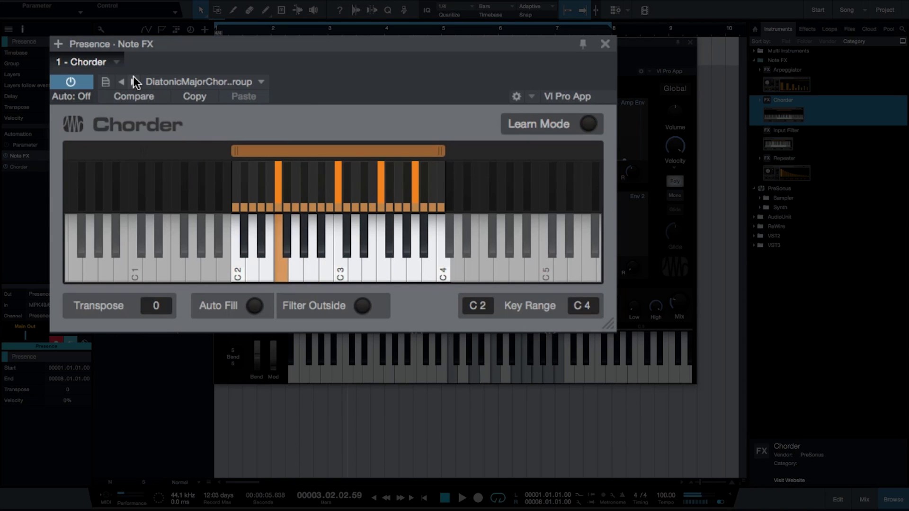
pyautogui.click(135, 82)
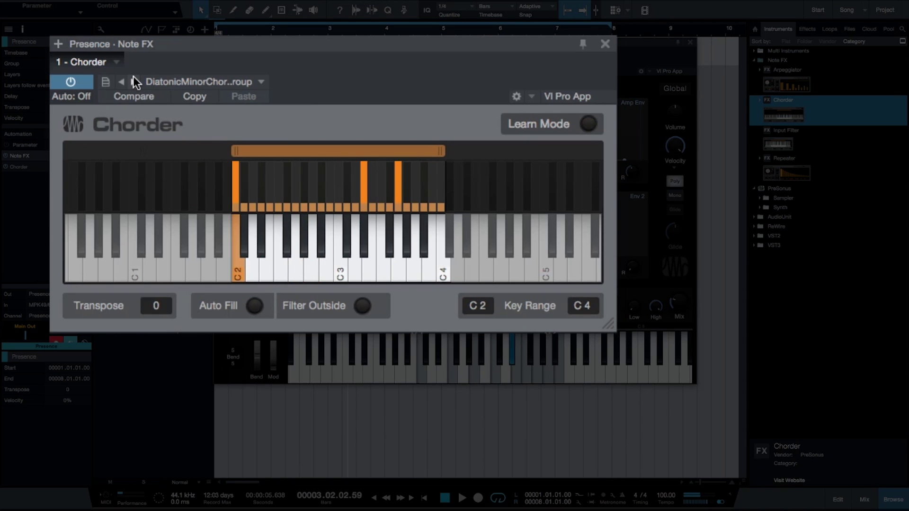
pyautogui.click(135, 82)
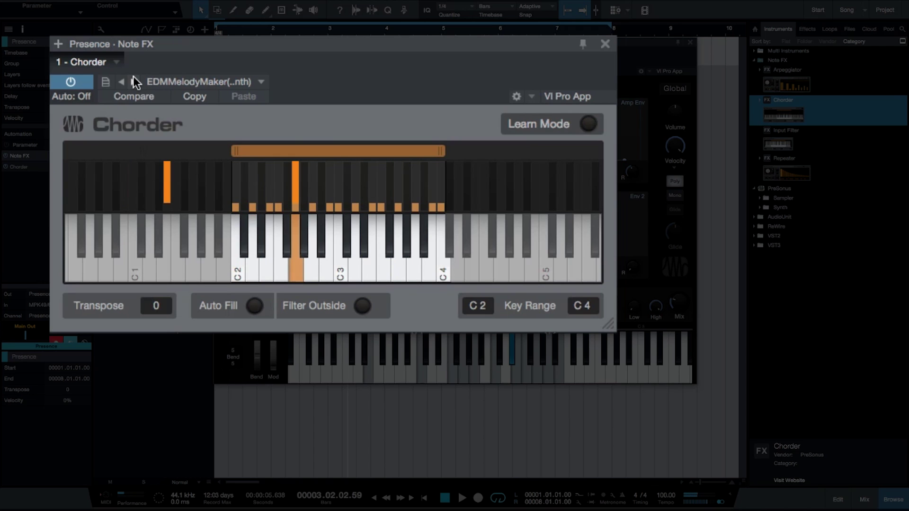
pyautogui.click(135, 82)
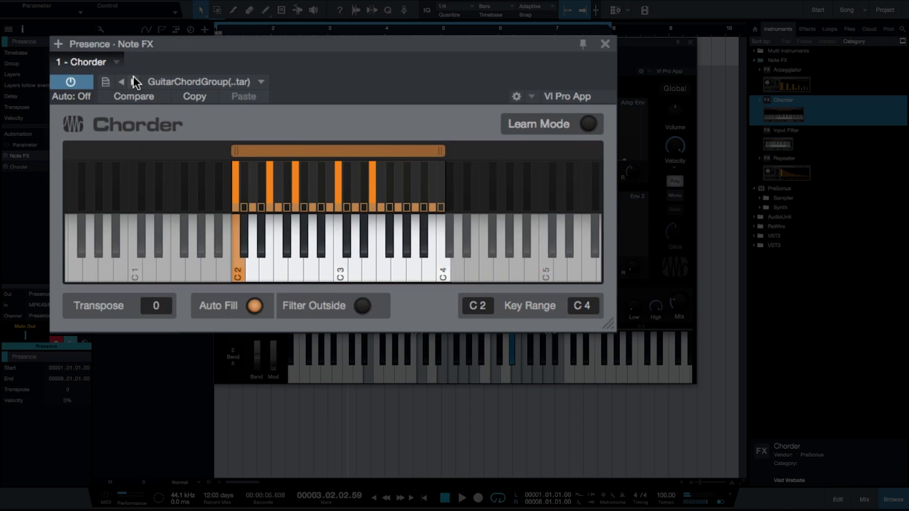
pyautogui.click(136, 82)
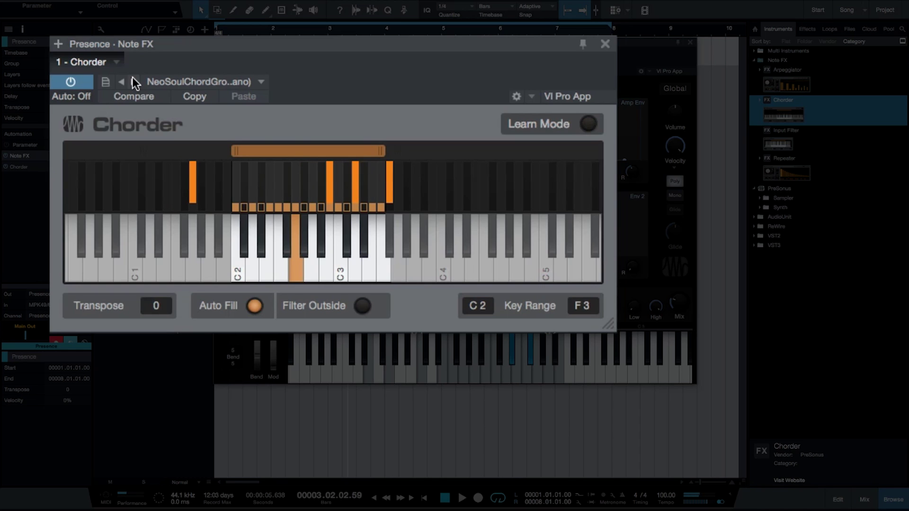
pyautogui.click(133, 78)
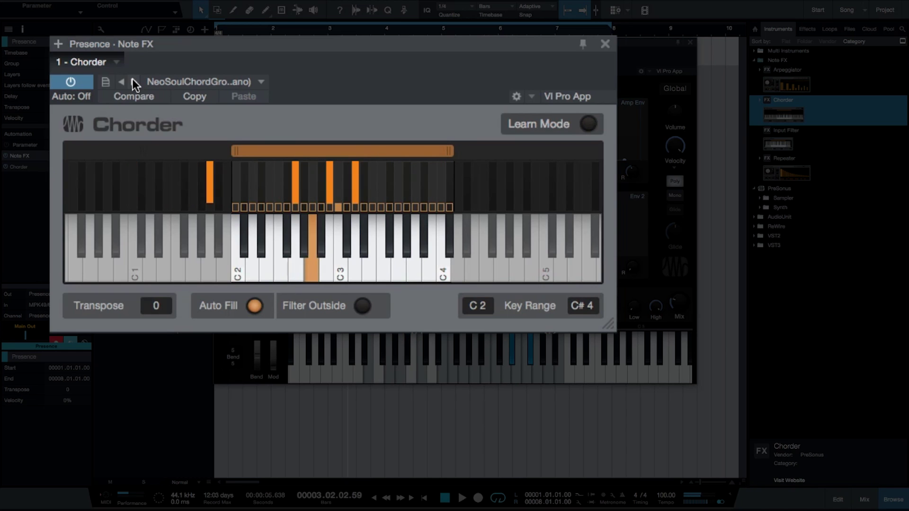
pyautogui.click(132, 78)
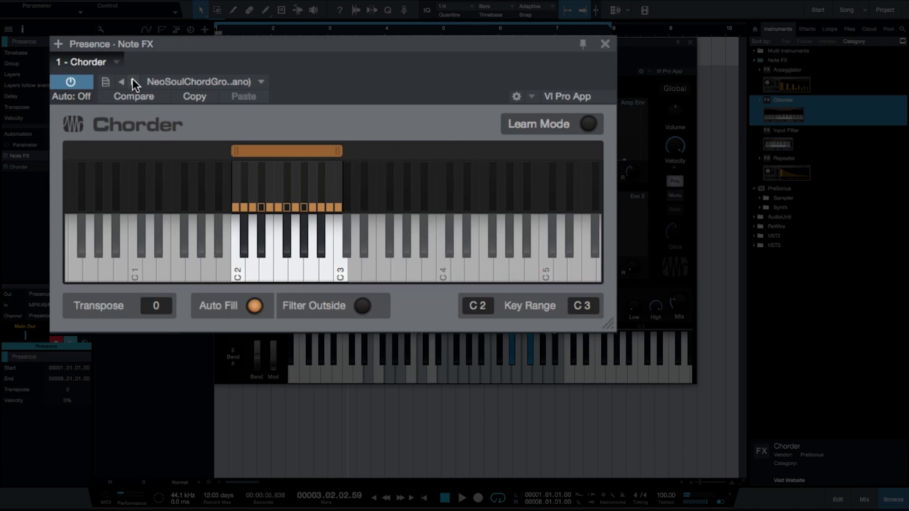
pyautogui.click(133, 79)
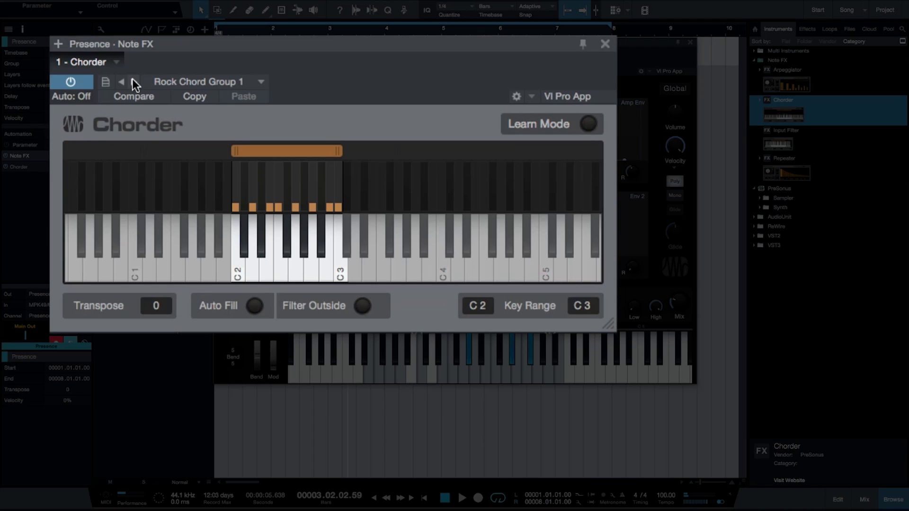
pyautogui.click(133, 80)
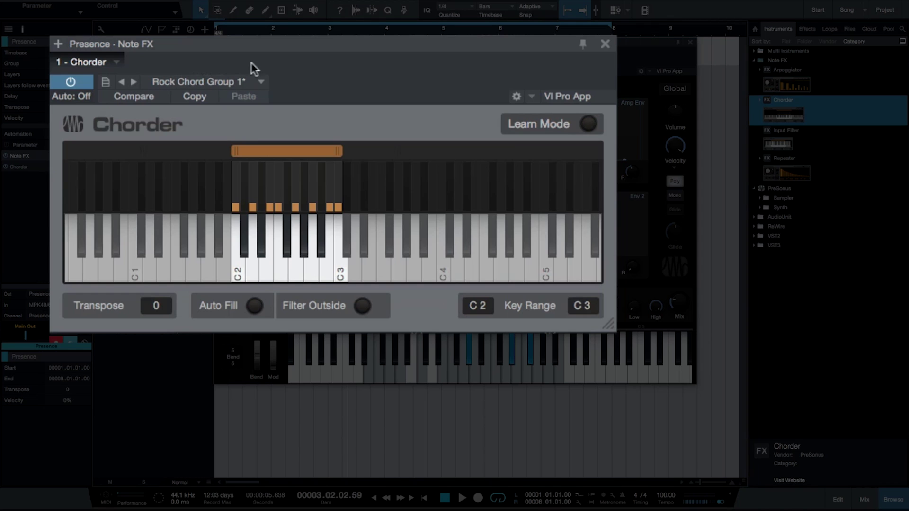
# - Turn on the Chorder's Learn Mode to examine the notes assigned to the C 3 key, and turn it off again
pyautogui.click(588, 124)
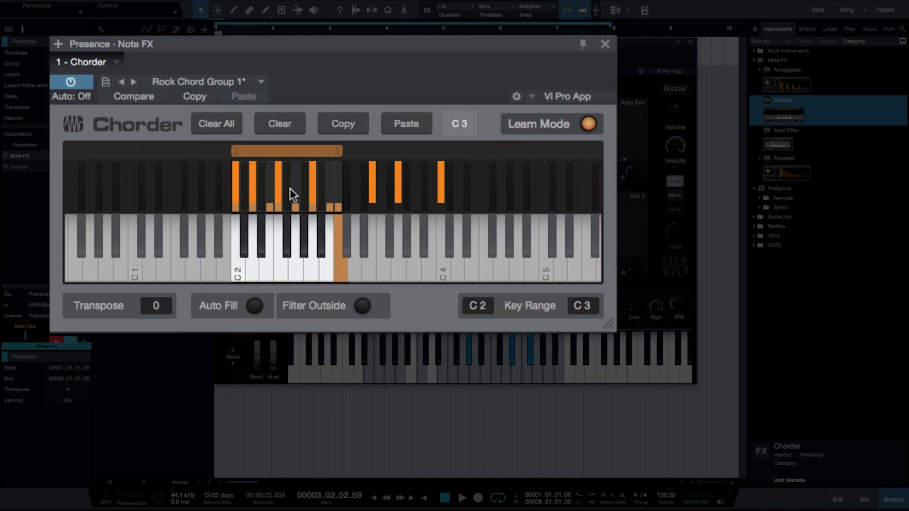
pyautogui.click(587, 123)
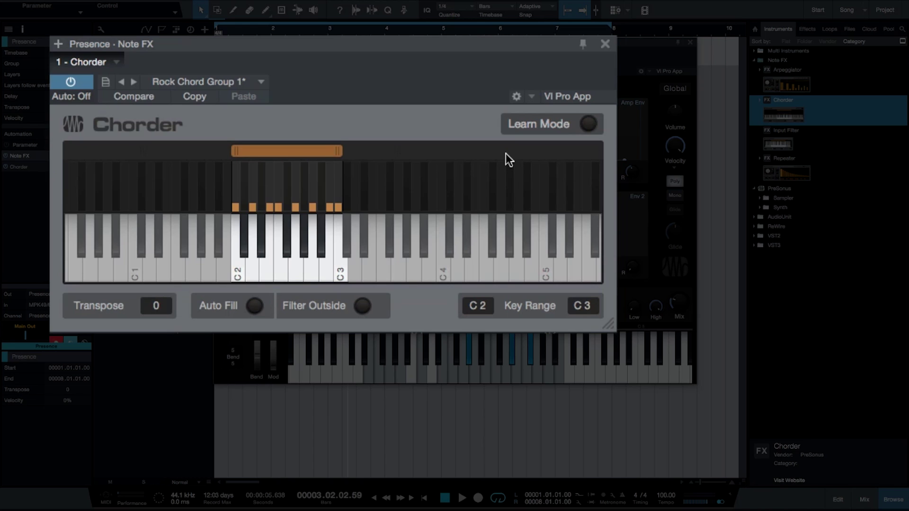
# - Try the Chorder's transpose at -2 and raise it to 10
pyautogui.click(157, 306)
pyautogui.write('-2')
pyautogui.press('Return')
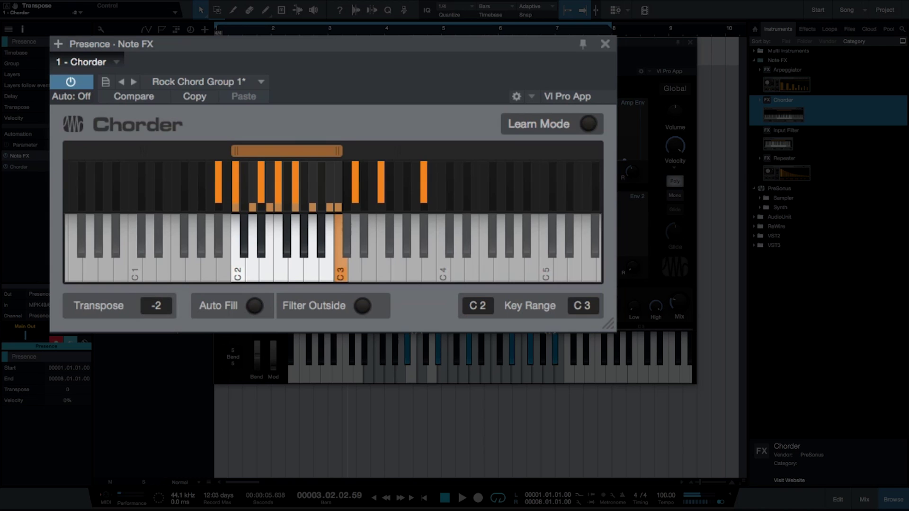
pyautogui.scroll(-8, 157, 308)
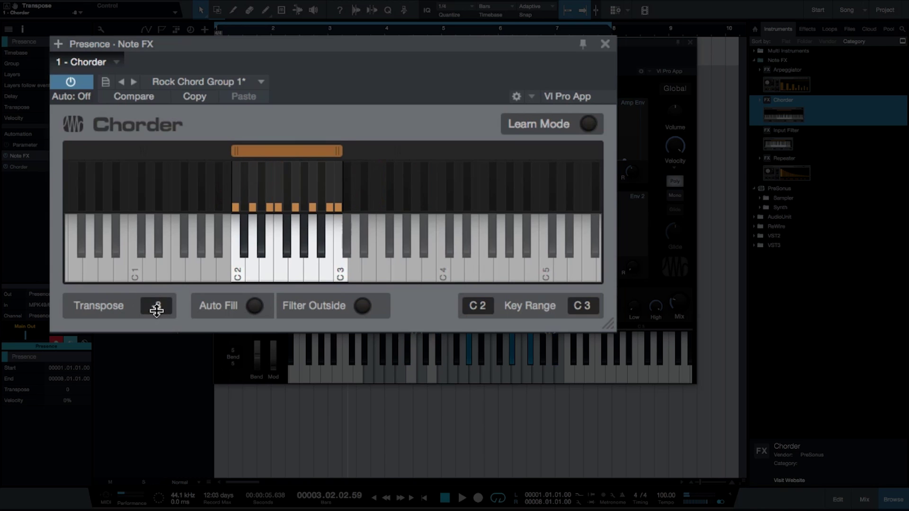
pyautogui.moveTo(156, 311); pyautogui.dragTo(155, 294)
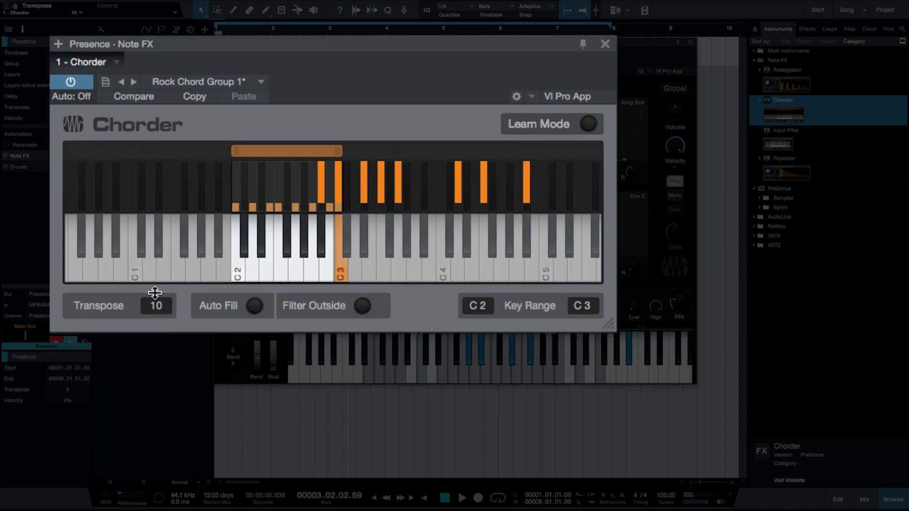
# - Set the Chorder's transpose to 5 and add the Input Filter note effect to the Presence track
pyautogui.moveTo(154, 293); pyautogui.dragTo(153, 296)
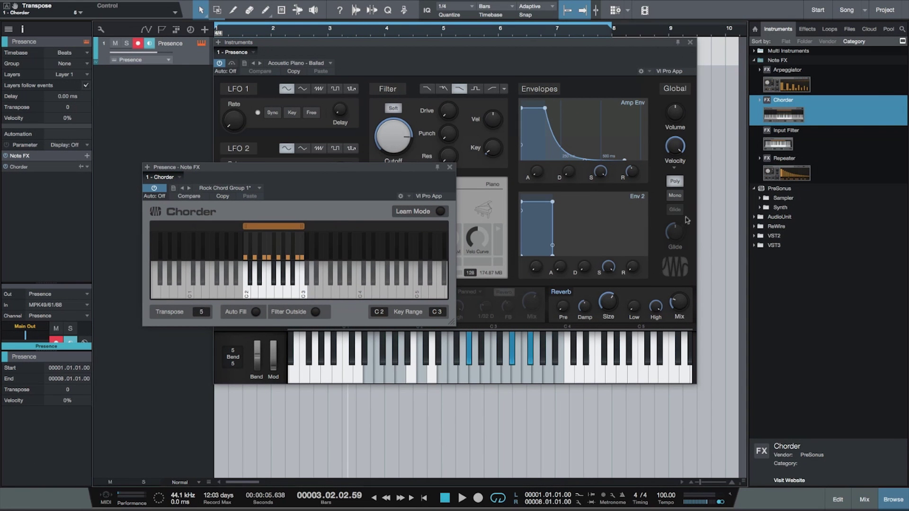
pyautogui.click(783, 145)
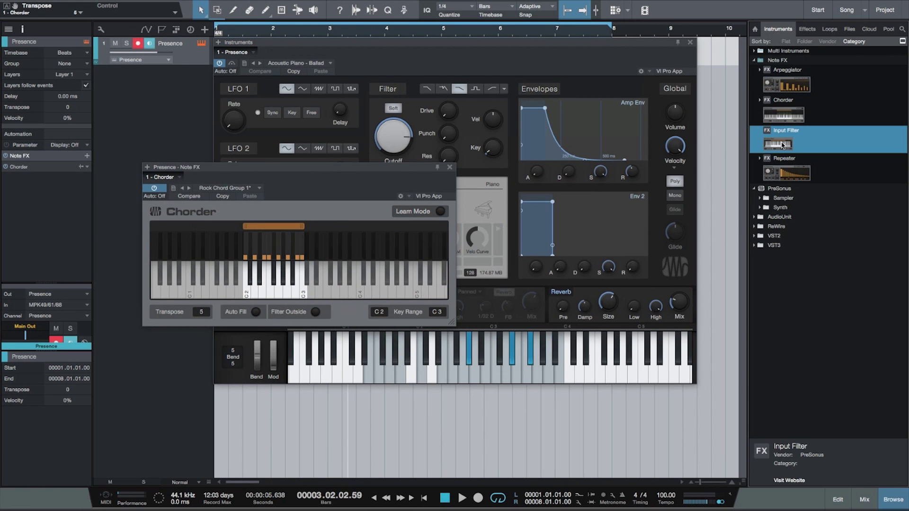
pyautogui.moveTo(783, 145); pyautogui.dragTo(54, 170)
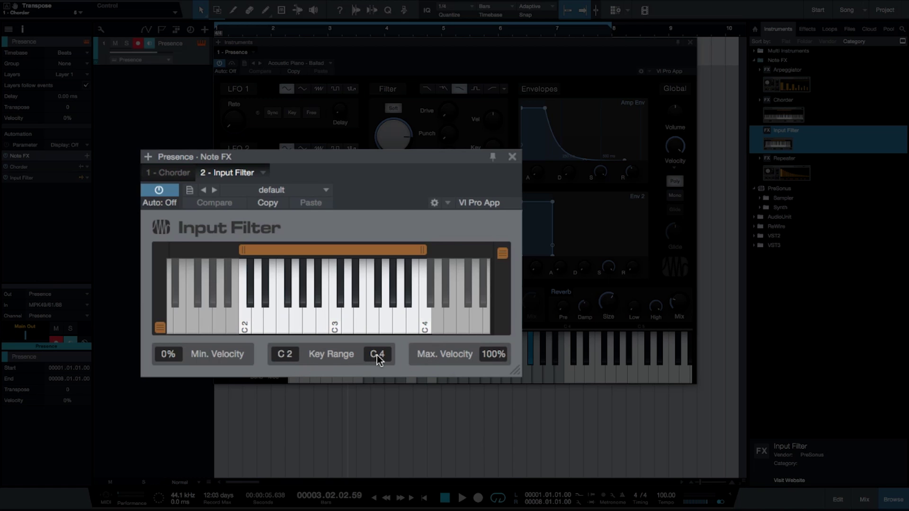
# - Limit the Input Filter to a maximum velocity of 70%, an upper key of G 3 and a minimum velocity of 15%
pyautogui.doubleClick(487, 355)
pyautogui.write('70%')
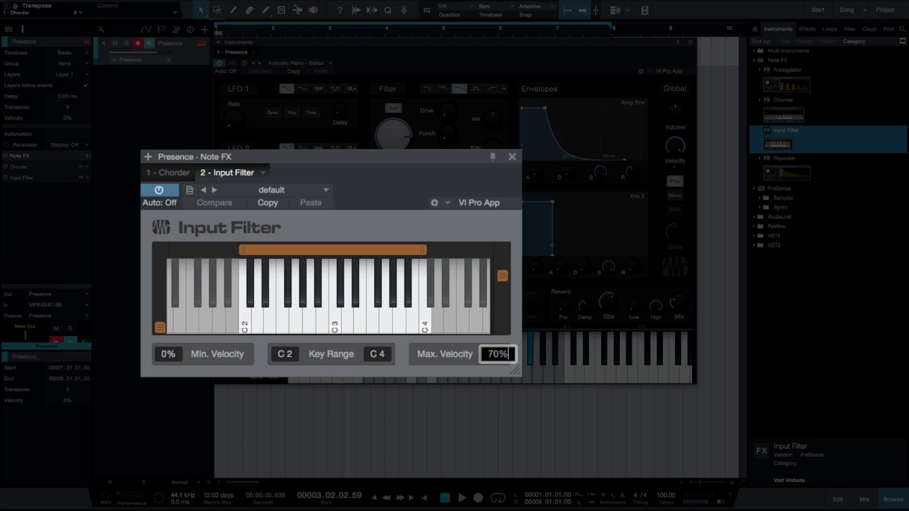
pyautogui.press('Return')
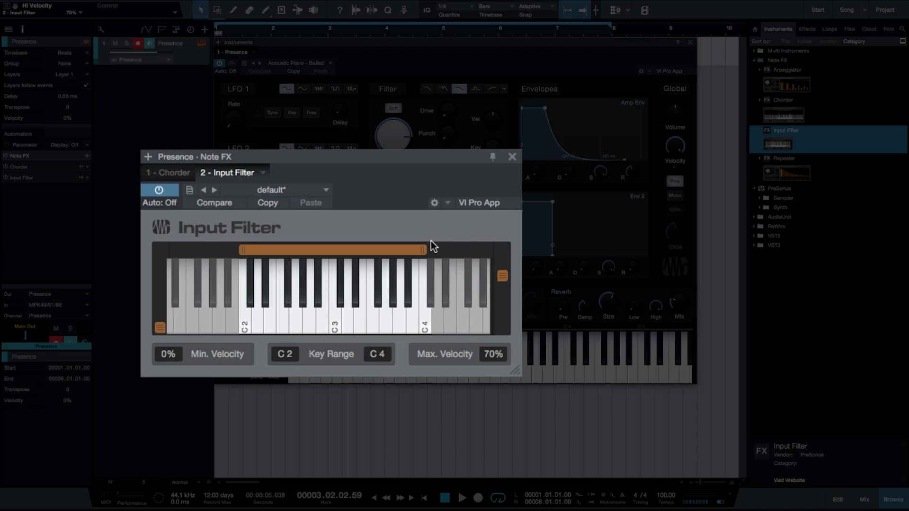
pyautogui.moveTo(424, 250); pyautogui.dragTo(385, 250)
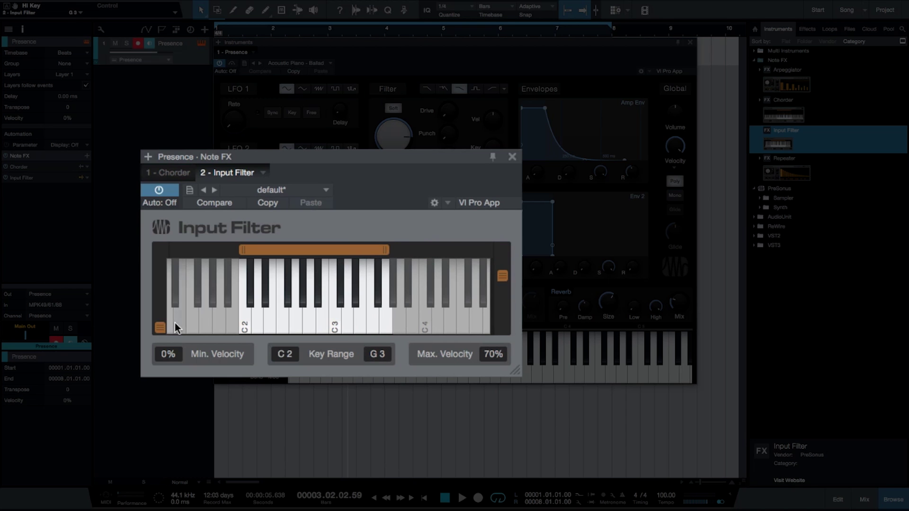
pyautogui.moveTo(159, 328)
pyautogui.mouseDown()
pyautogui.moveTo(158, 292)
pyautogui.moveTo(159, 317)
pyautogui.mouseUp()
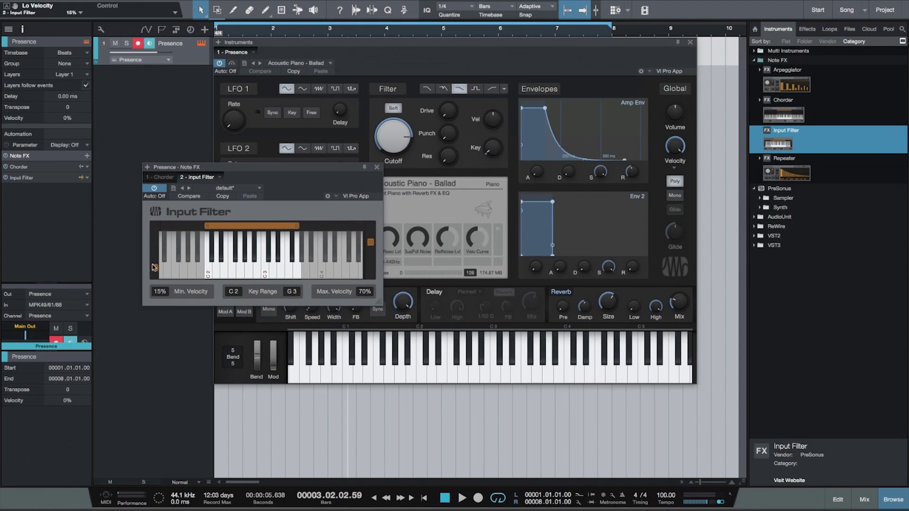
# - Add the Repeater note effect to the Presence track and remove the Input Filter and the Chorder
pyautogui.click(790, 174)
pyautogui.moveTo(790, 174); pyautogui.dragTo(42, 187)
pyautogui.rightClick(43, 181)
pyautogui.click(27, 233)
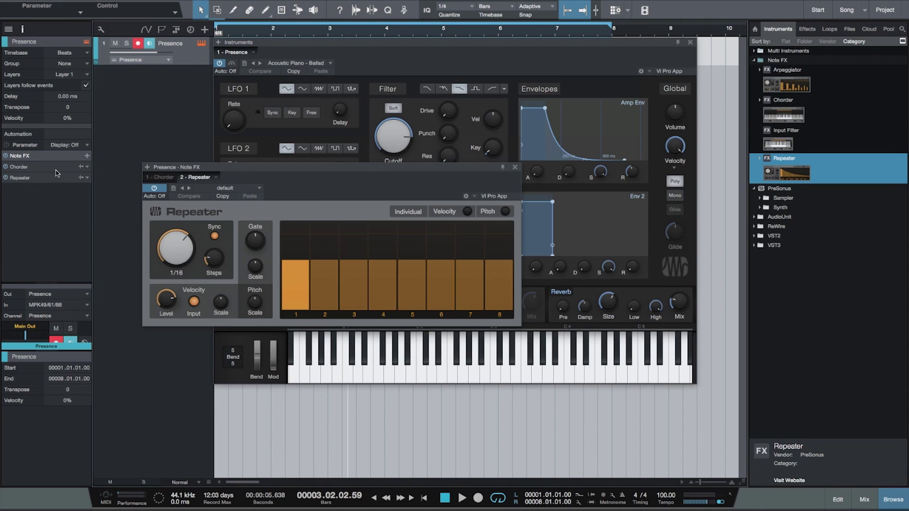
pyautogui.rightClick(55, 177)
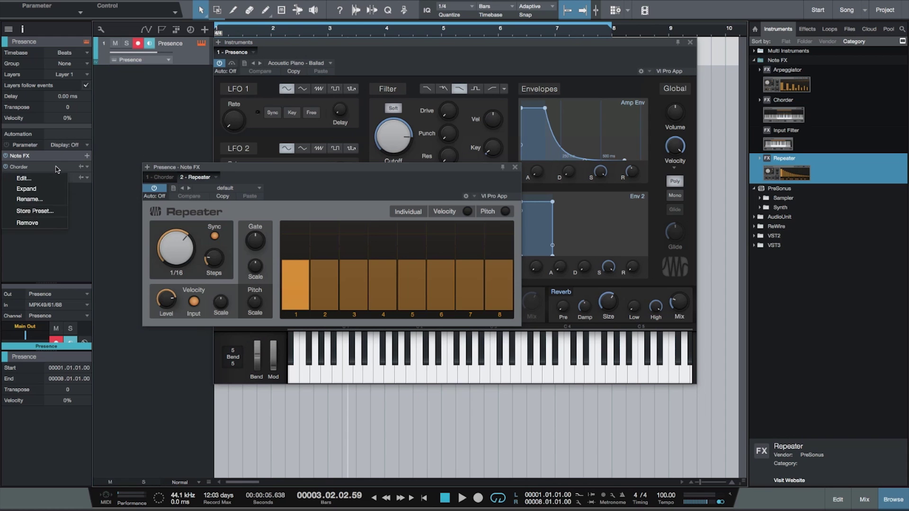
pyautogui.click(51, 221)
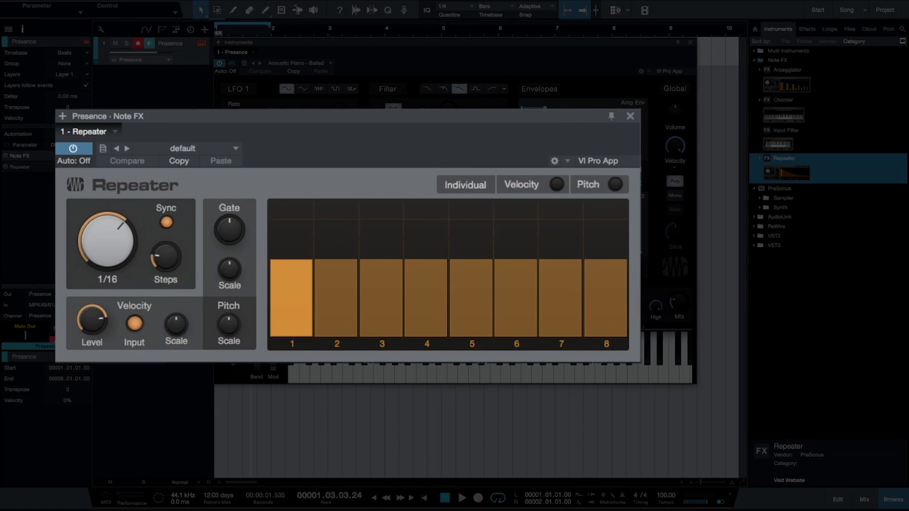
# - Start playback and audition the Repeater presets one by one, from 80s Dream up to Miss Jean
pyautogui.press('space')
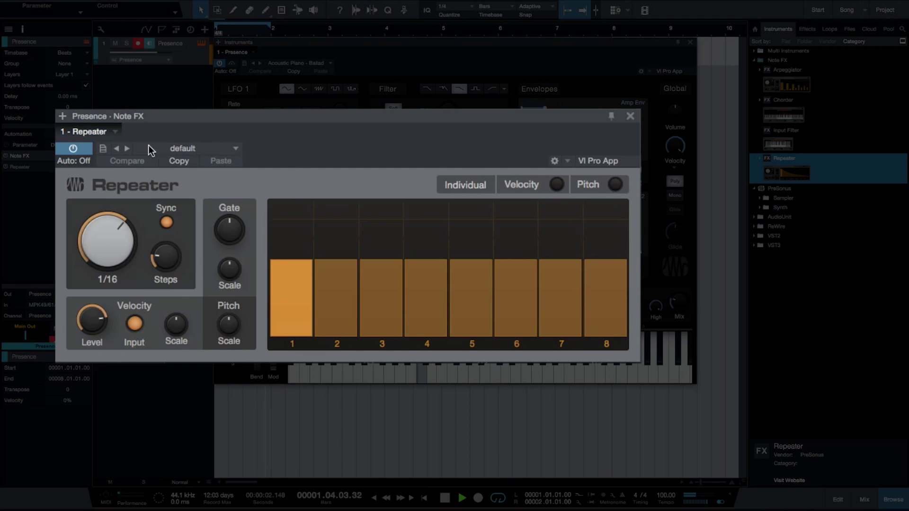
pyautogui.click(126, 149)
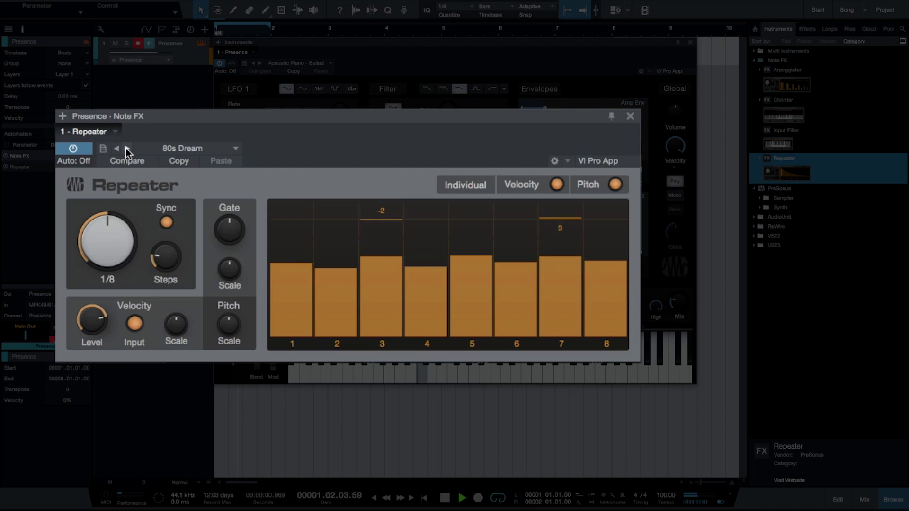
pyautogui.click(126, 148)
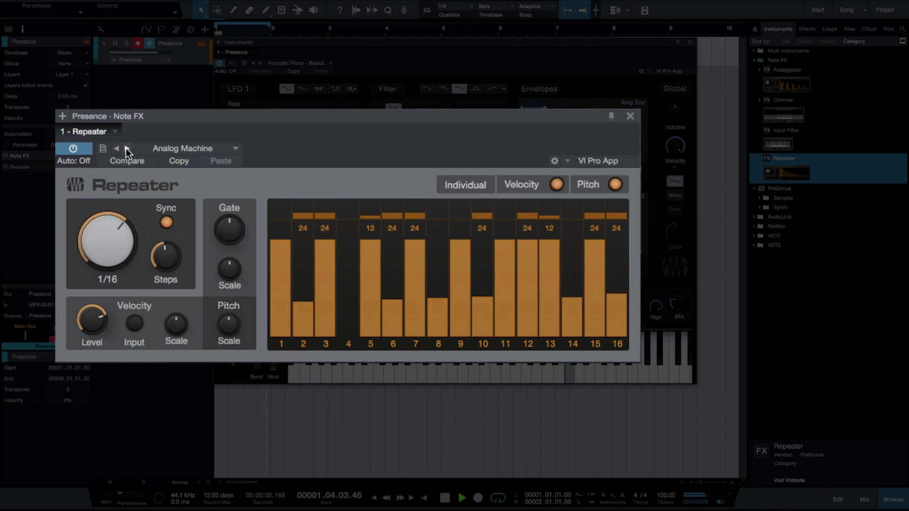
pyautogui.click(126, 148)
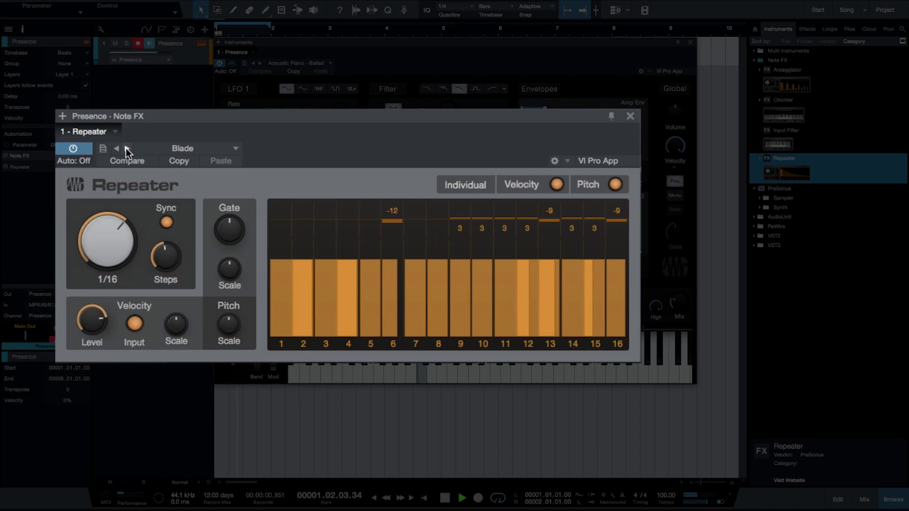
pyautogui.click(127, 149)
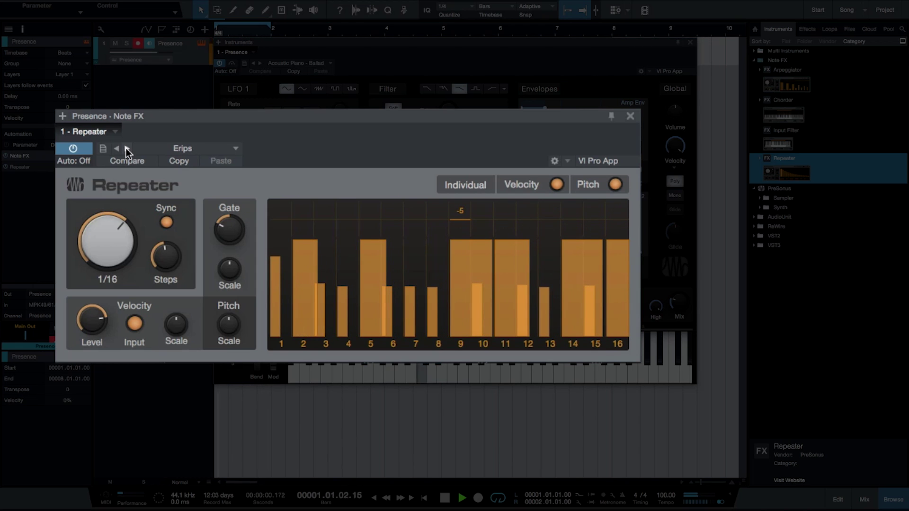
pyautogui.click(127, 148)
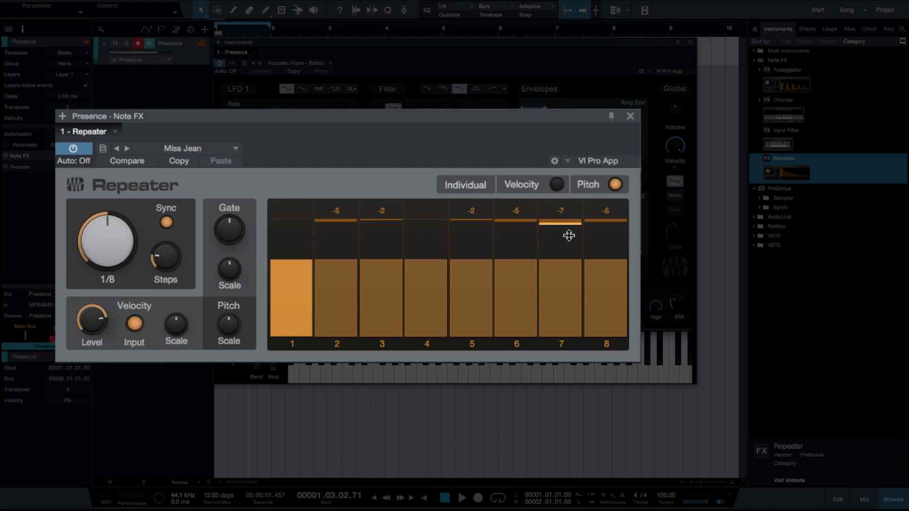
# - Lower the shared velocity of all eight steps in the Repeater's Miss Jean pattern
pyautogui.moveTo(524, 259)
pyautogui.mouseDown()
pyautogui.moveTo(522, 288)
pyautogui.moveTo(526, 268)
pyautogui.mouseUp()
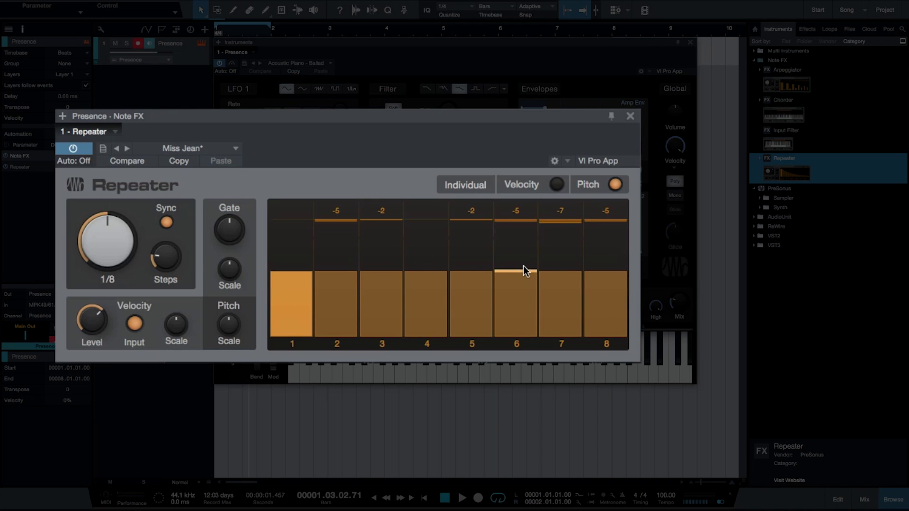